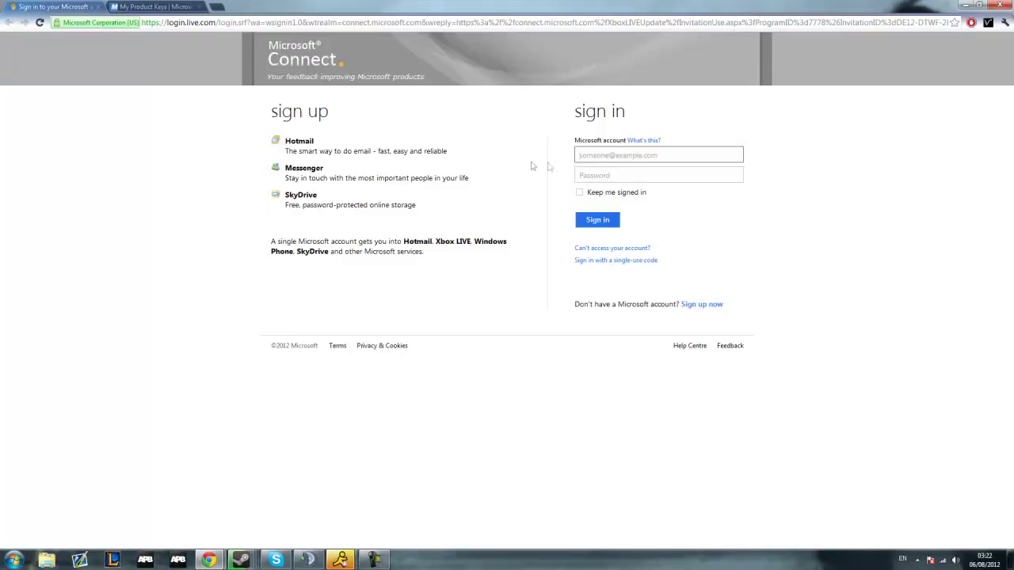
Sign in with the Microsoft account e-mail and password, then continue past the Connect Registration notice
{"action": "left_click", "coordinate": [597, 155]}
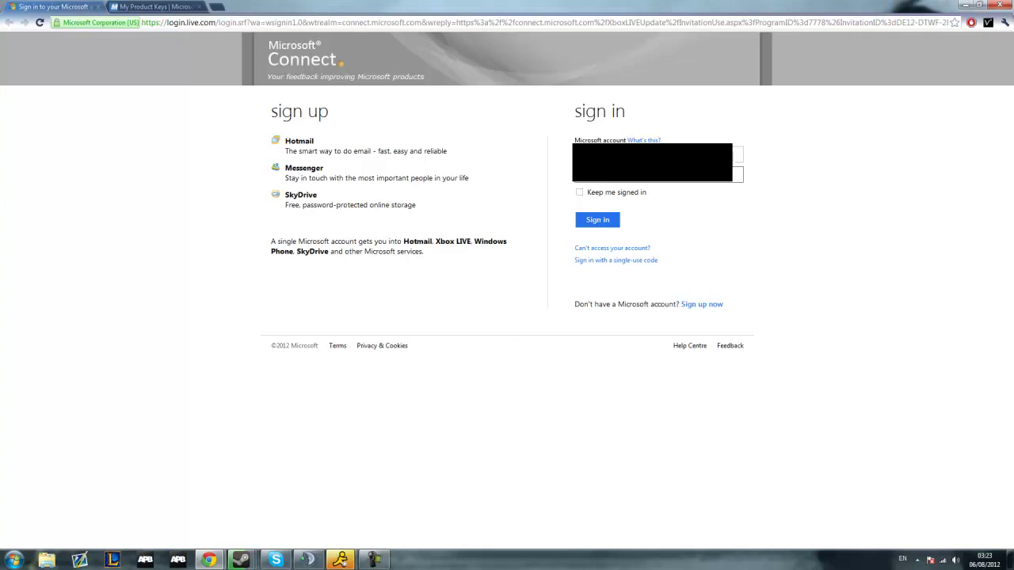
{"action": "left_click", "coordinate": [600, 222]}
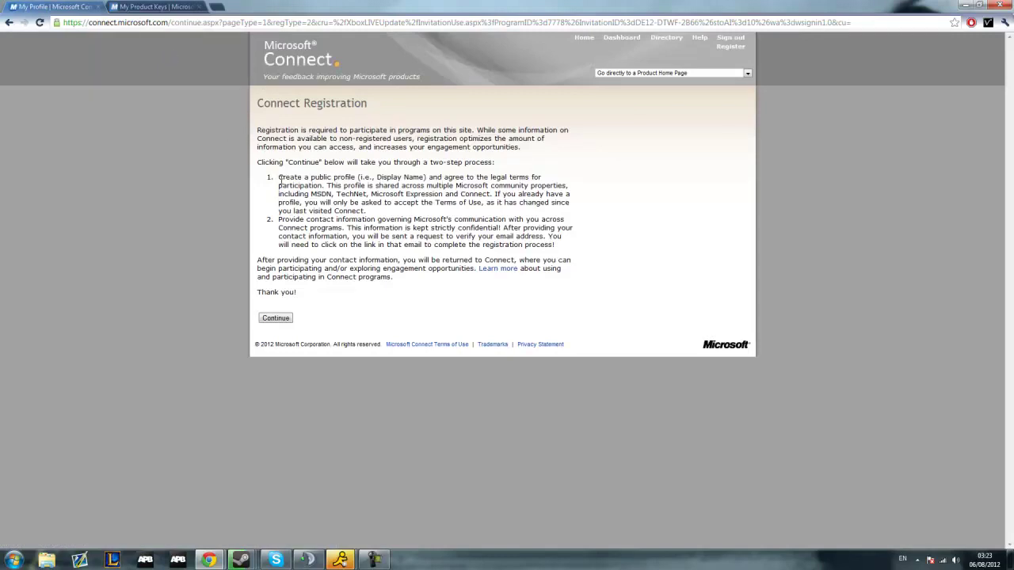
{"action": "left_click", "coordinate": [287, 320]}
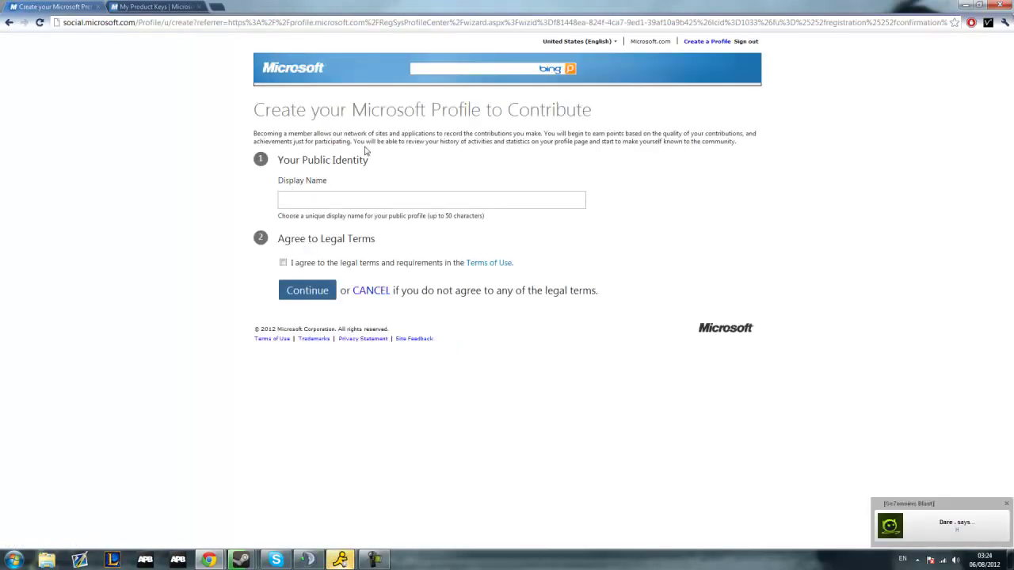
Enter a public display name, agree to the legal terms, and submit the profile
{"action": "left_click_drag", "start_coordinate": [353, 110], "coordinate": [571, 113]}
{"action": "left_click", "coordinate": [604, 116]}
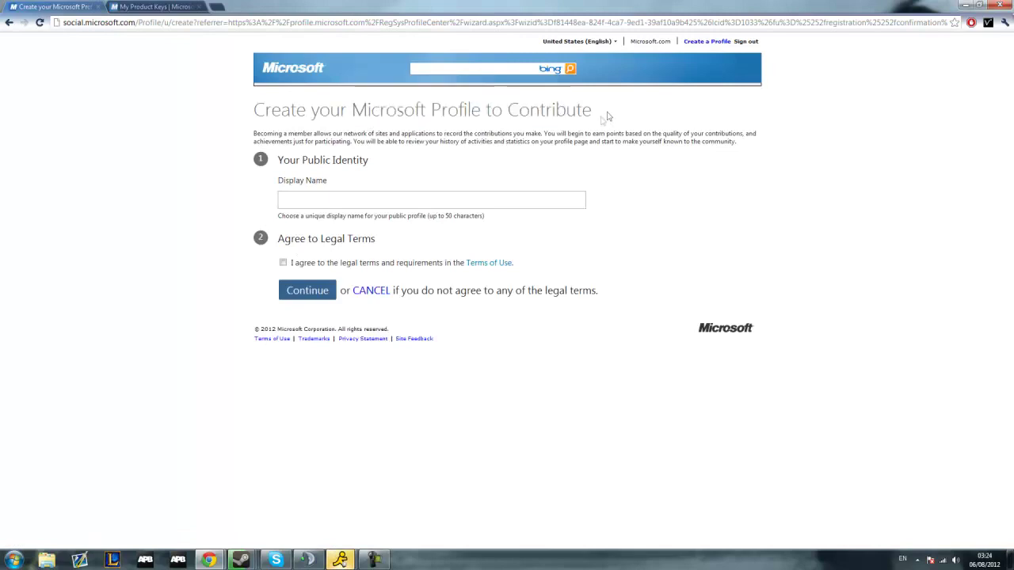
{"action": "left_click", "coordinate": [435, 199]}
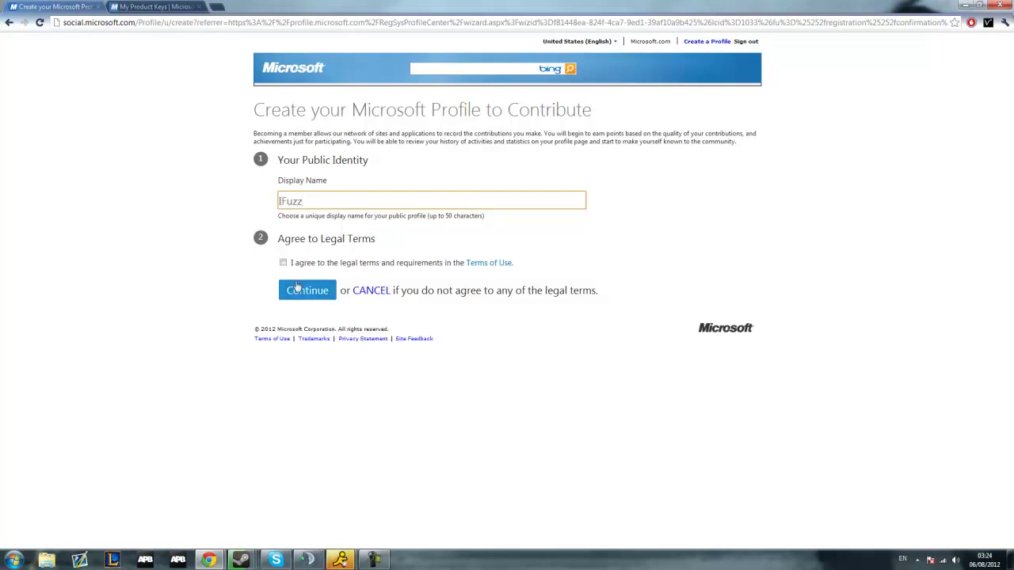
{"action": "left_click", "coordinate": [283, 264]}
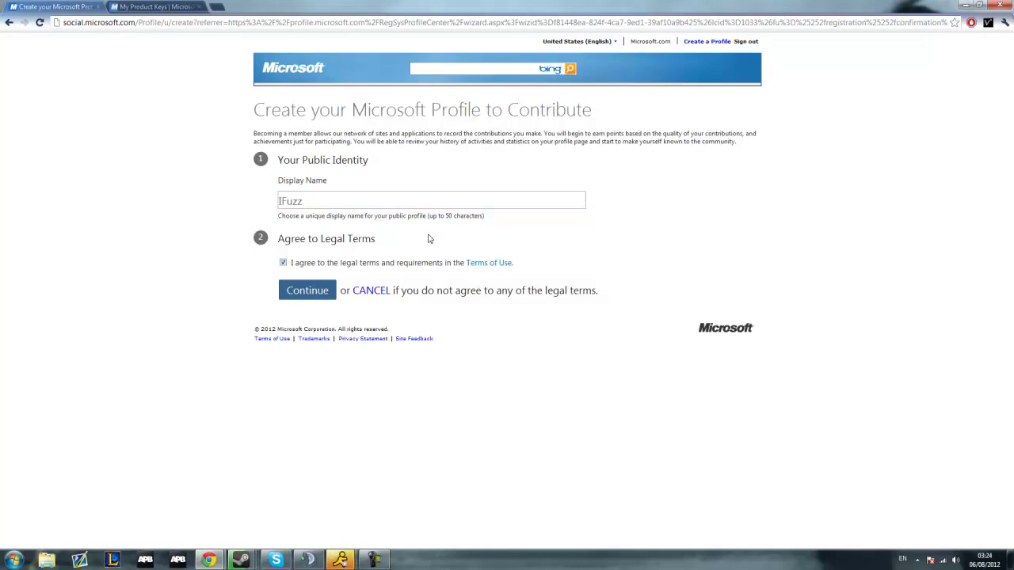
{"action": "left_click", "coordinate": [307, 290]}
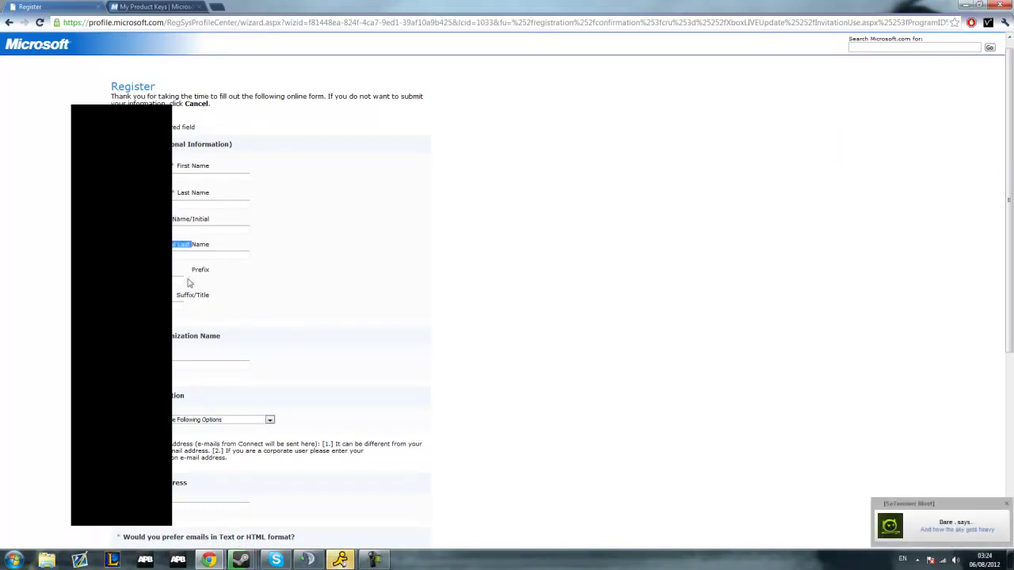
Fill in the first name and other contact fields on the registration form
{"action": "left_click_drag", "start_coordinate": [188, 296], "coordinate": [208, 296]}
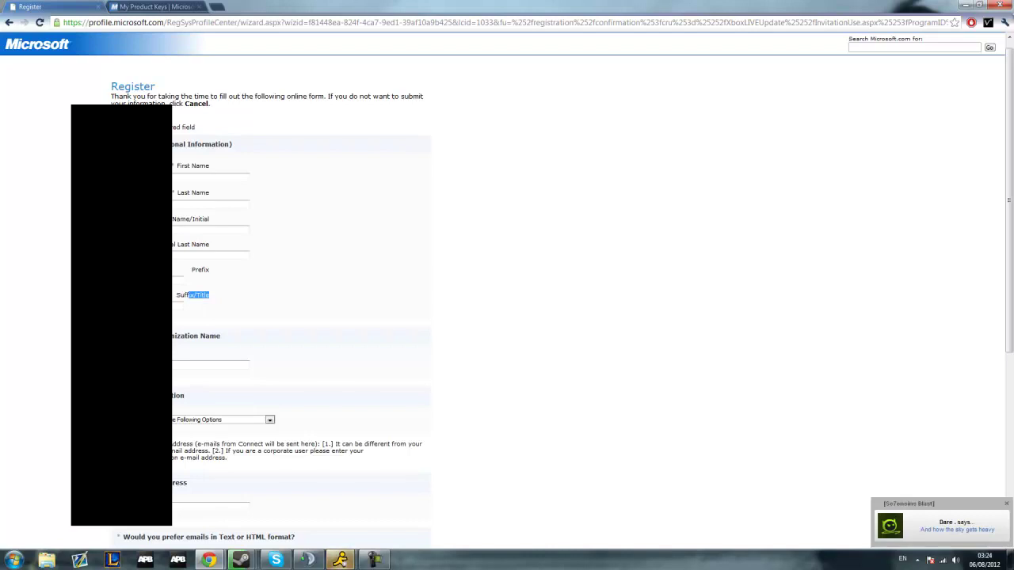
{"action": "left_click", "coordinate": [173, 334]}
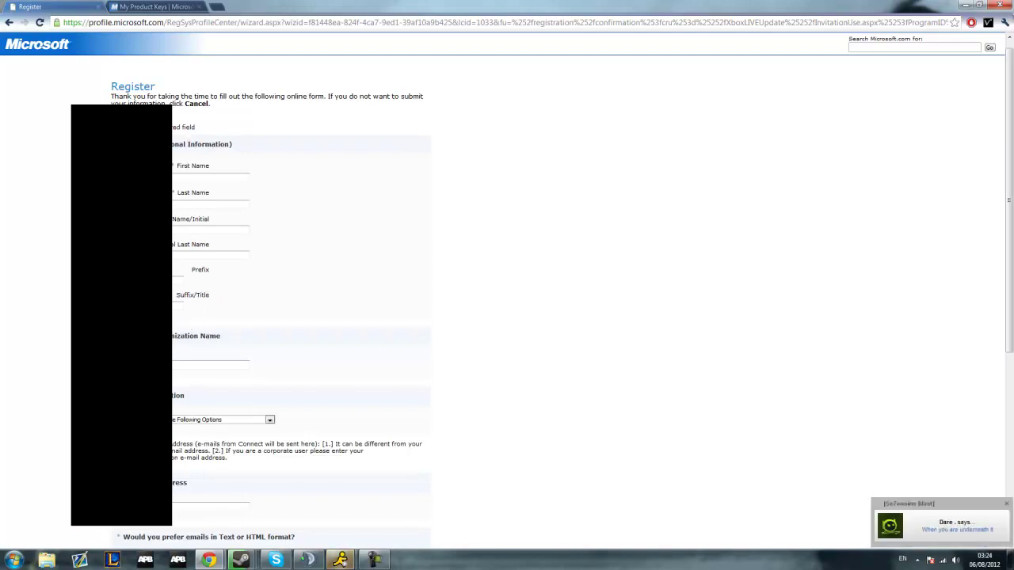
{"action": "left_click", "coordinate": [175, 179]}
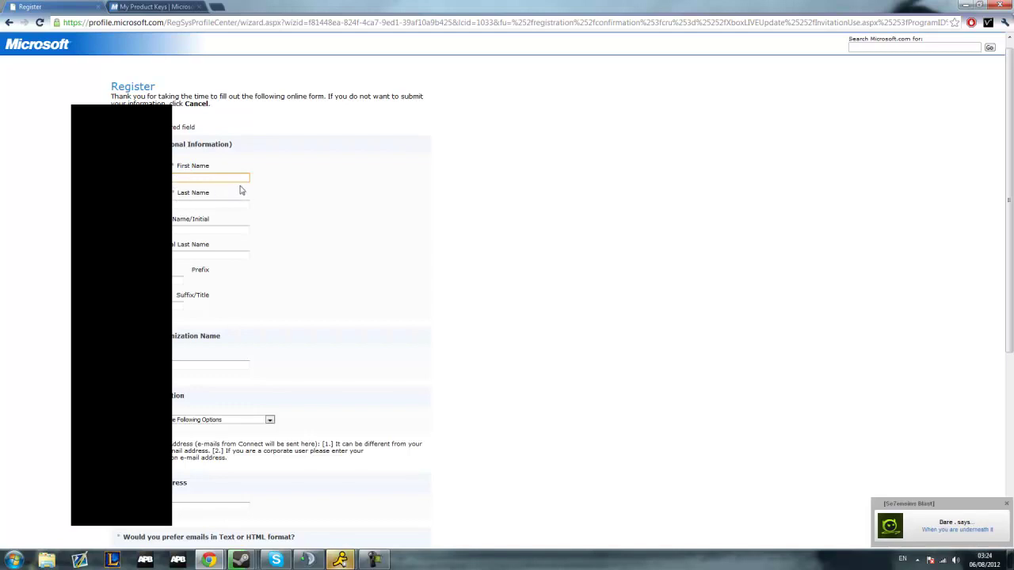
{"action": "left_click", "coordinate": [186, 179]}
{"action": "key", "text": "Down"}
{"action": "key", "text": "Down"}
{"action": "key", "text": "Up"}
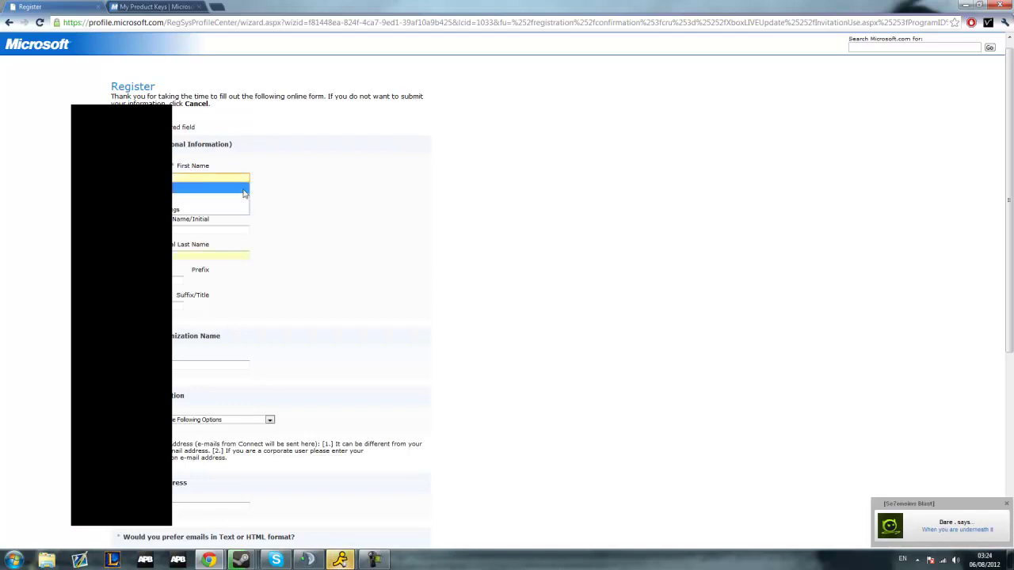
{"action": "key", "text": "Escape"}
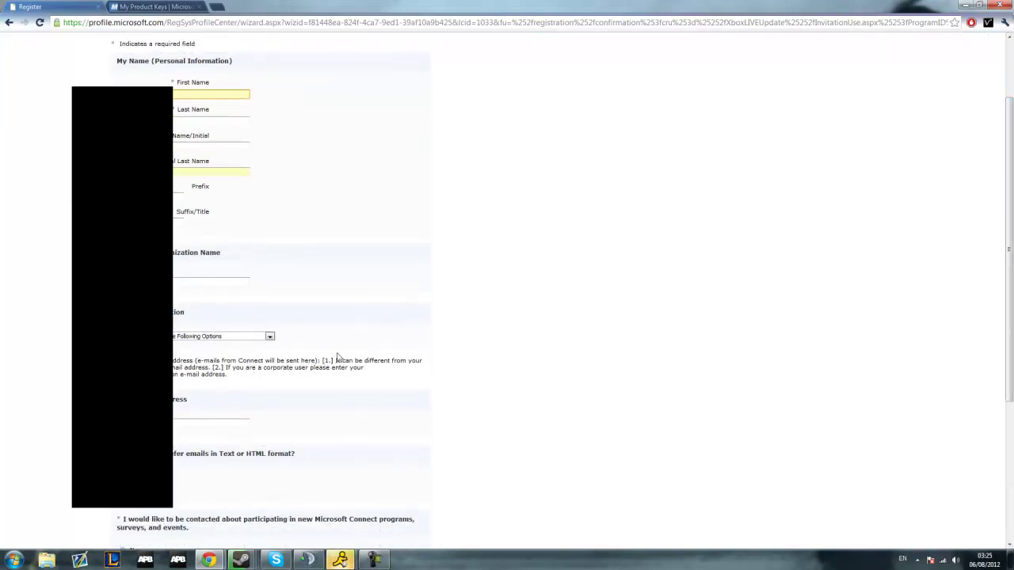
{"action": "scroll", "coordinate": [554, 339], "scroll_direction": "down", "scroll_amount": 1}
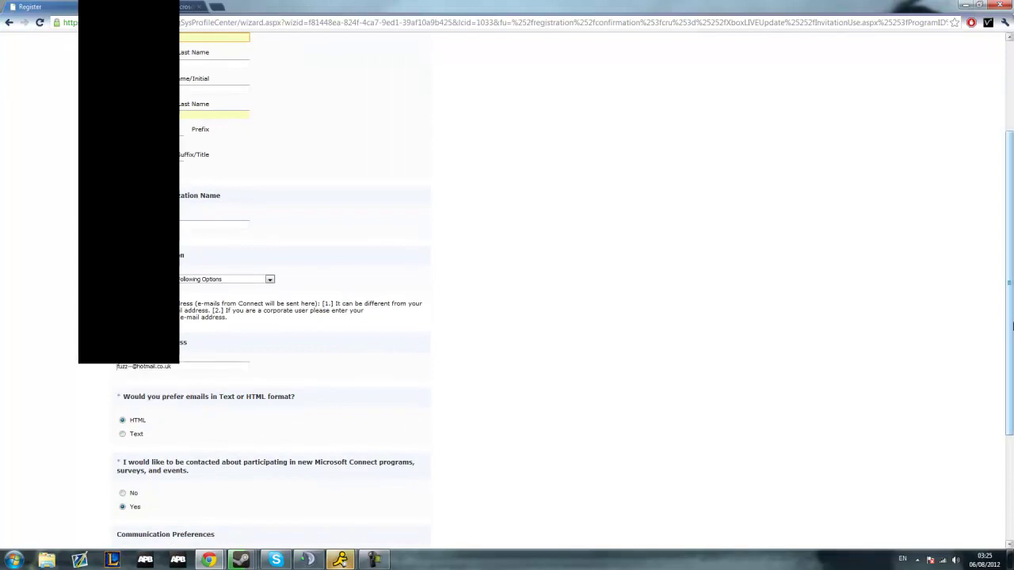
{"action": "scroll", "coordinate": [1011, 325], "scroll_direction": "down", "scroll_amount": 1}
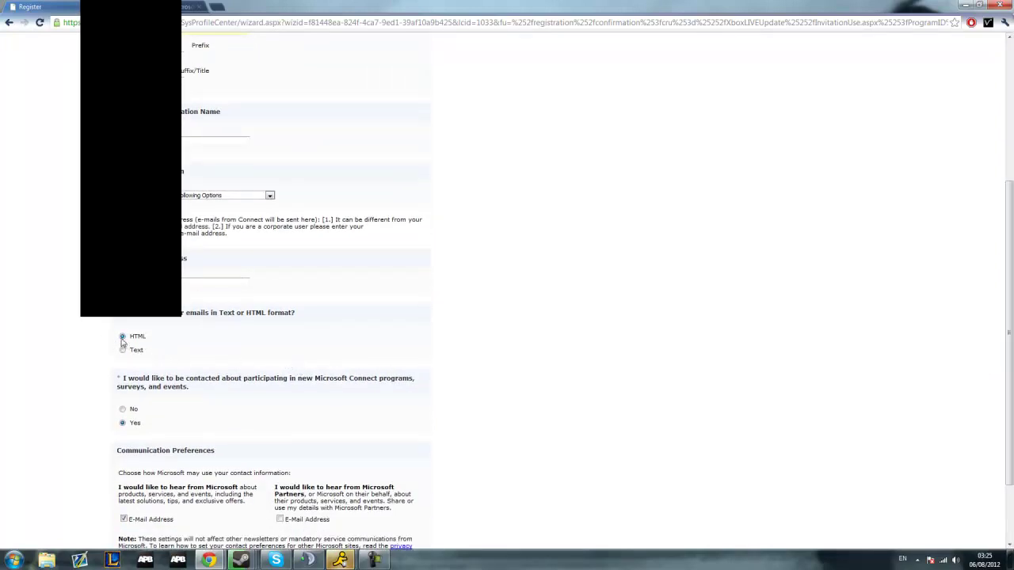
Choose No for program contact, untick Microsoft E-Mail Address, and submit the form
{"action": "left_click", "coordinate": [123, 410]}
{"action": "scroll", "coordinate": [950, 385], "scroll_direction": "down", "scroll_amount": 1}
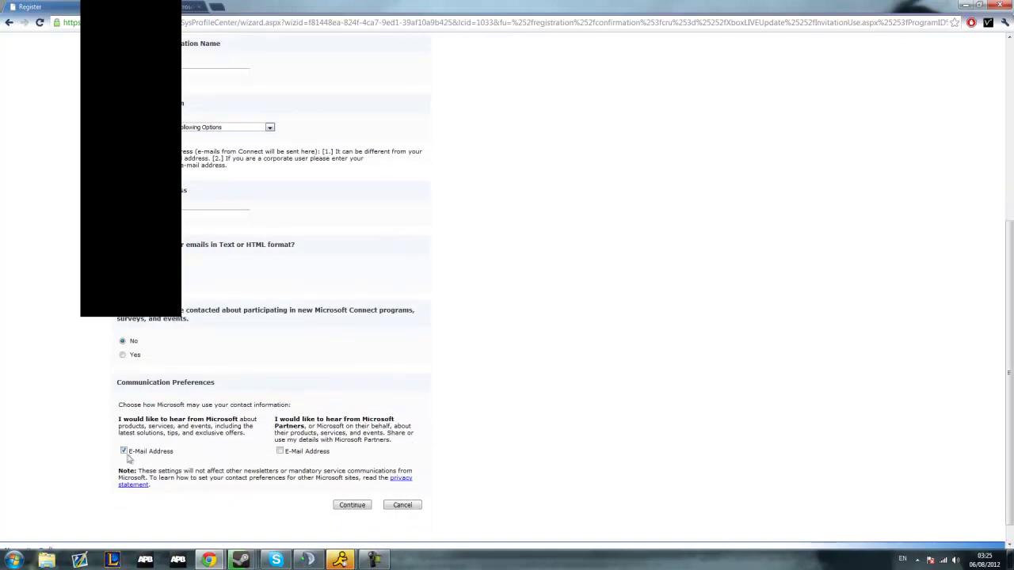
{"action": "left_click", "coordinate": [125, 452]}
{"action": "left_click", "coordinate": [343, 509]}
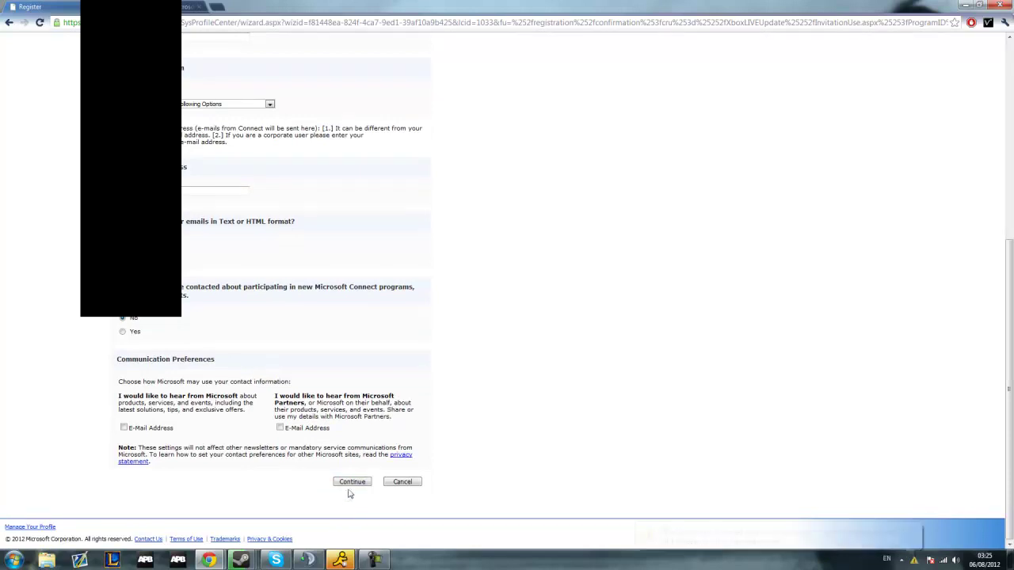
{"action": "left_click", "coordinate": [351, 484]}
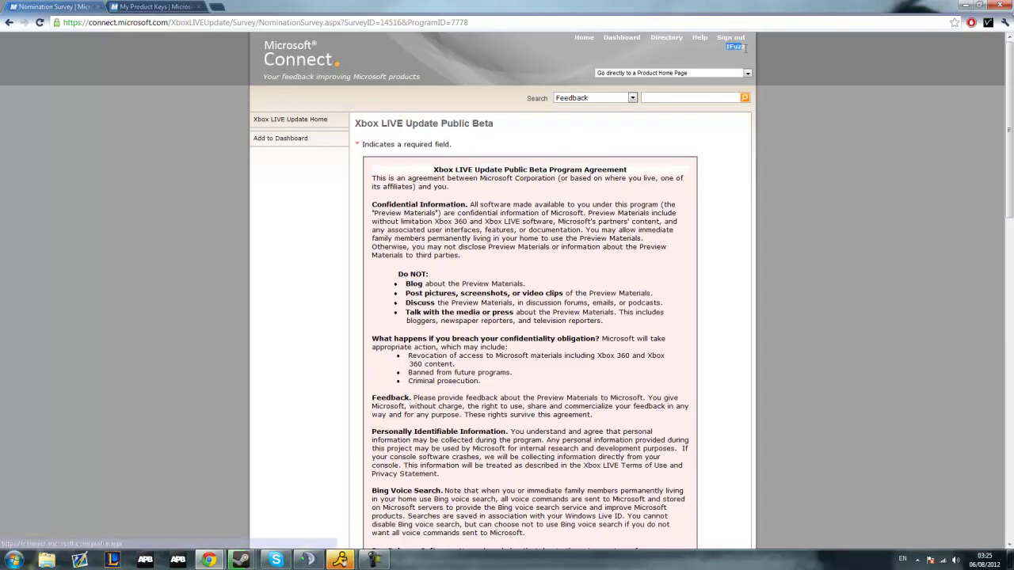
{"action": "scroll", "coordinate": [1011, 68], "scroll_direction": "down", "scroll_amount": 1}
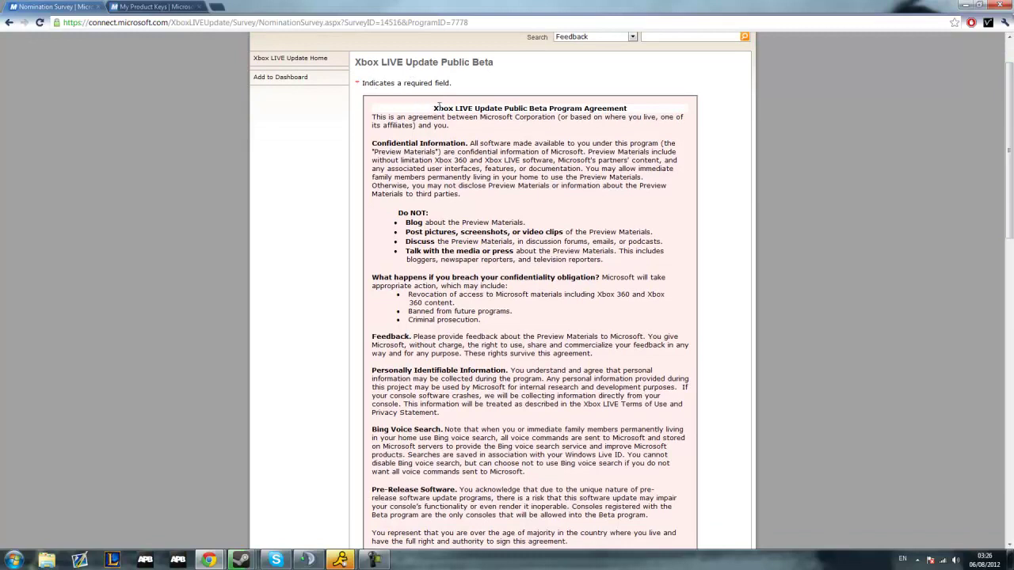
{"action": "left_click_drag", "start_coordinate": [435, 108], "coordinate": [567, 109]}
{"action": "left_click", "coordinate": [491, 144]}
{"action": "left_click_drag", "start_coordinate": [403, 224], "coordinate": [582, 250]}
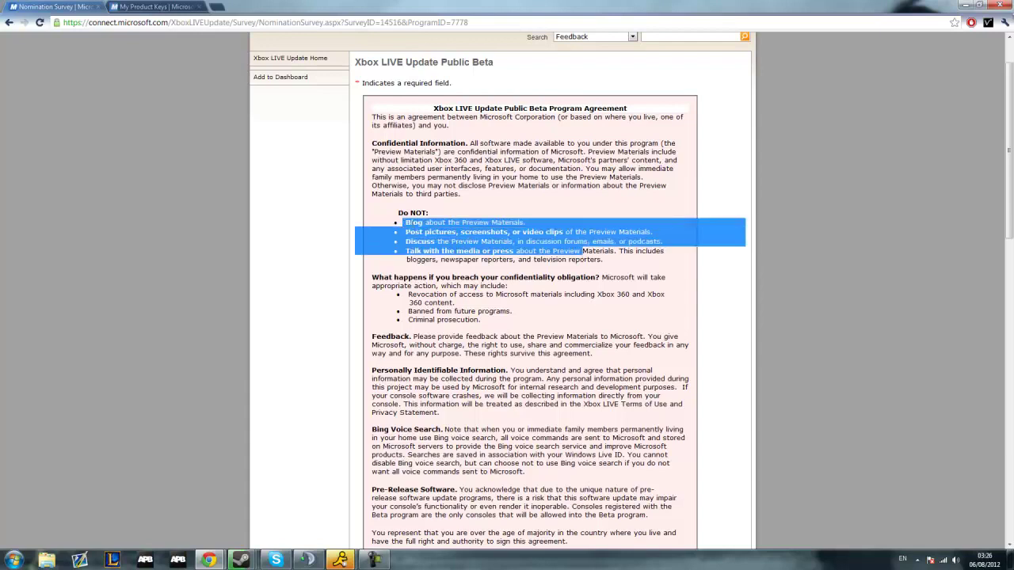
{"action": "left_click", "coordinate": [582, 250]}
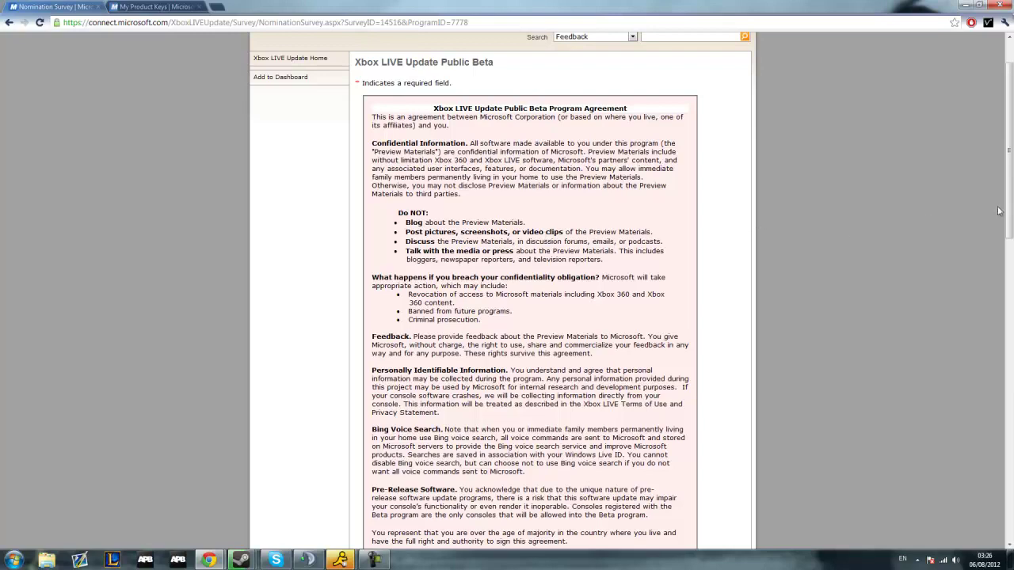
{"action": "left_click_drag", "start_coordinate": [1009, 212], "coordinate": [1011, 234]}
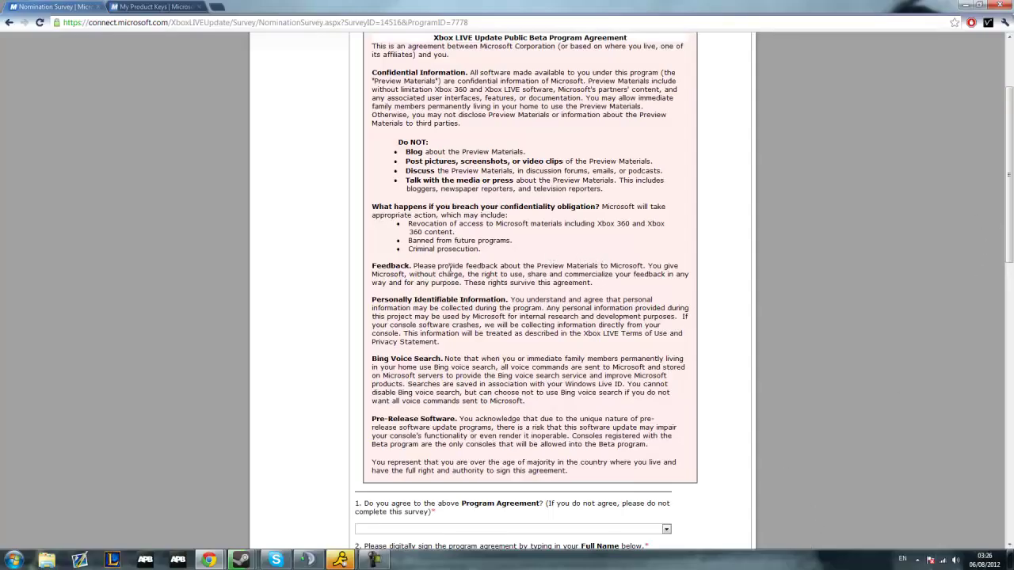
{"action": "scroll", "coordinate": [408, 296], "scroll_direction": "up", "scroll_amount": 1}
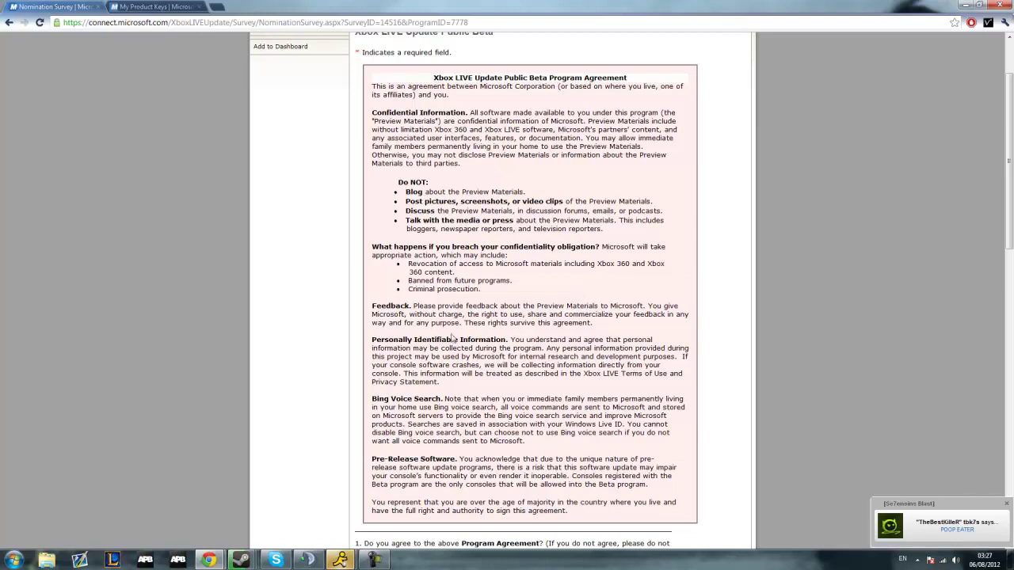
{"action": "left_click_drag", "start_coordinate": [406, 340], "coordinate": [468, 339]}
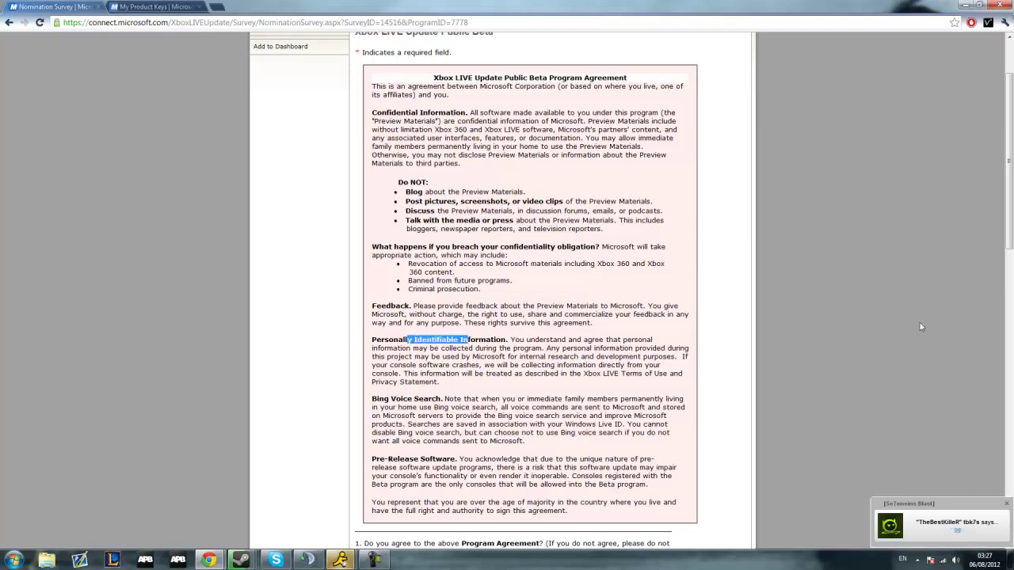
{"action": "scroll", "coordinate": [1009, 253], "scroll_direction": "down", "scroll_amount": 1}
{"action": "scroll", "coordinate": [1010, 253], "scroll_direction": "down", "scroll_amount": 2}
{"action": "triple_click", "coordinate": [488, 269]}
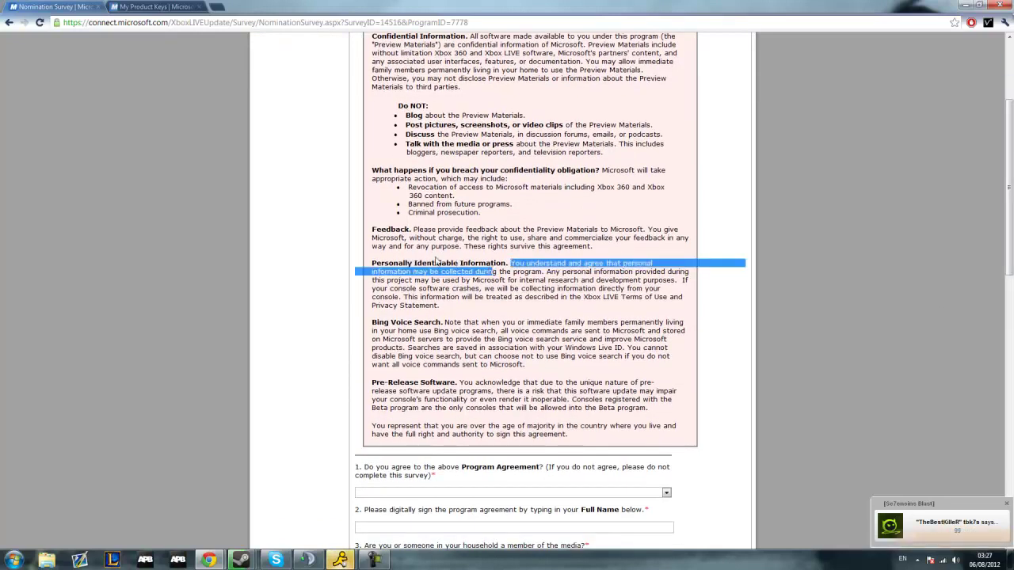
{"action": "left_click", "coordinate": [434, 270]}
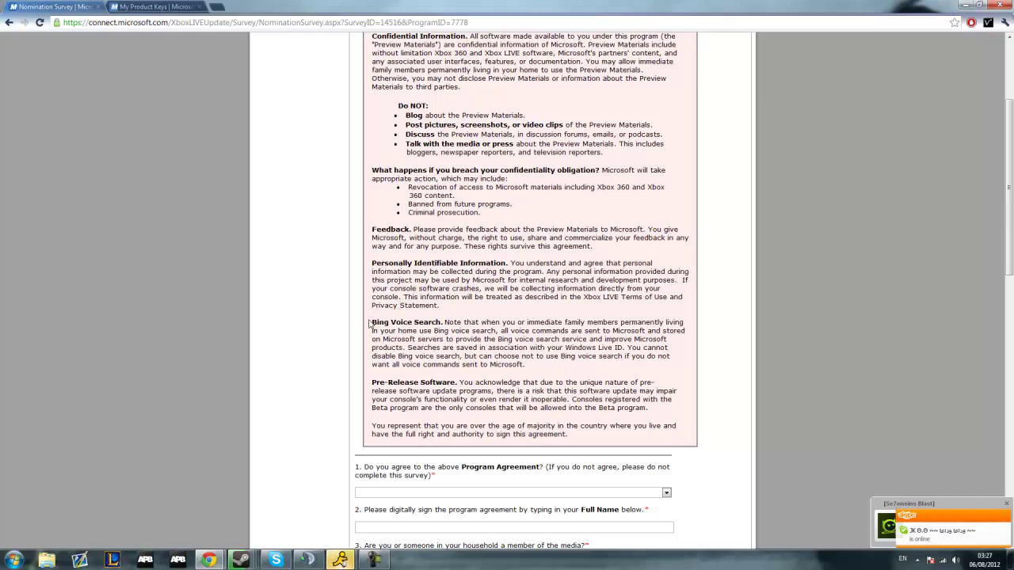
{"action": "left_click_drag", "start_coordinate": [371, 322], "coordinate": [438, 322]}
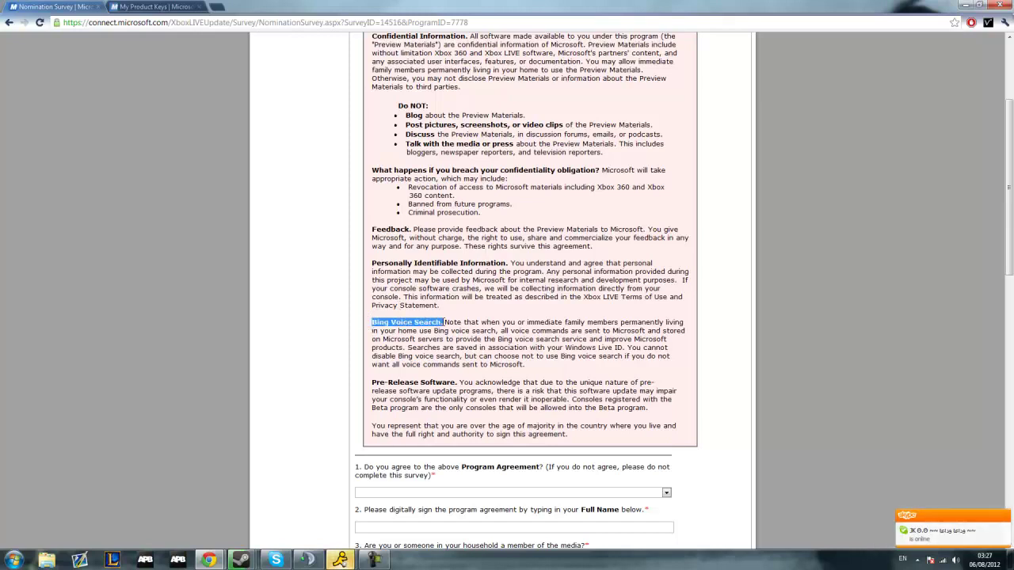
{"action": "left_click", "coordinate": [639, 331]}
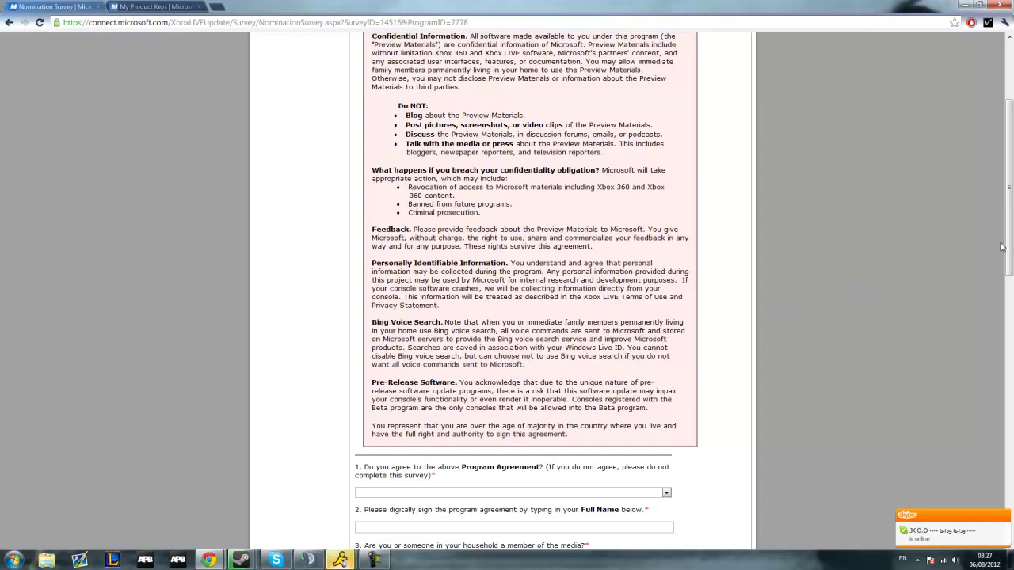
{"action": "left_click_drag", "start_coordinate": [1007, 246], "coordinate": [1010, 358]}
Answer 'Yes, I Agree' to the Program Agreement and sign question 2 with your full name
{"action": "left_click", "coordinate": [665, 171]}
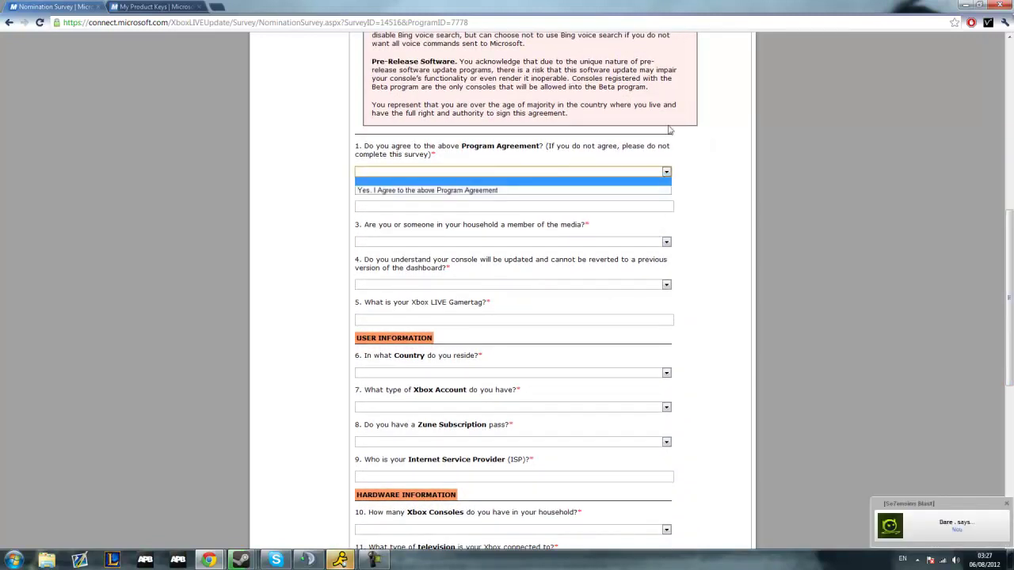
{"action": "left_click", "coordinate": [582, 191]}
{"action": "left_click", "coordinate": [631, 205]}
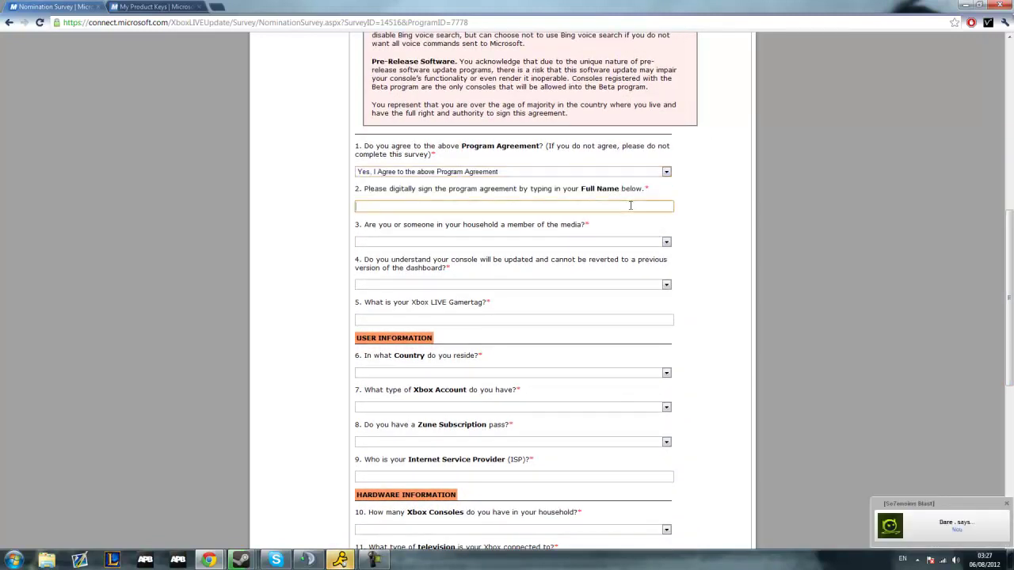
{"action": "left_click_drag", "start_coordinate": [419, 190], "coordinate": [636, 201]}
{"action": "left_click", "coordinate": [634, 205]}
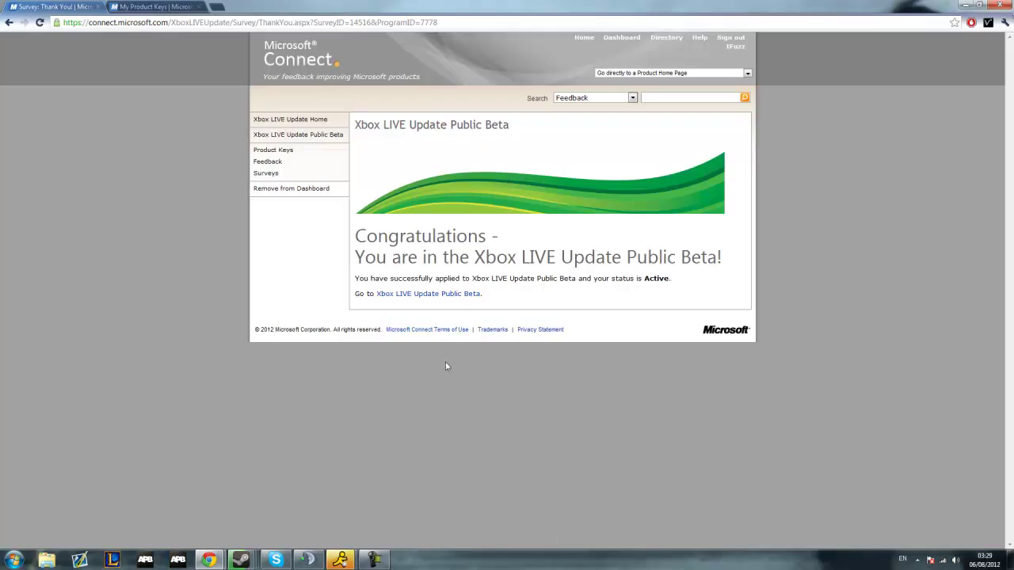
Request a Fall 2012 Console Registration key from Product Keys and select the assigned key
{"action": "left_click", "coordinate": [276, 155]}
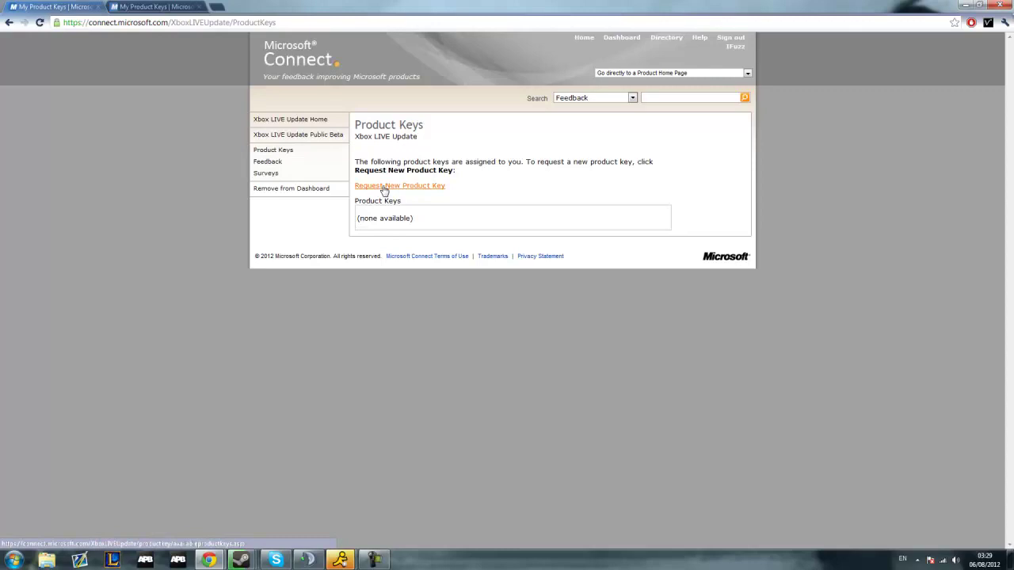
{"action": "left_click", "coordinate": [384, 187]}
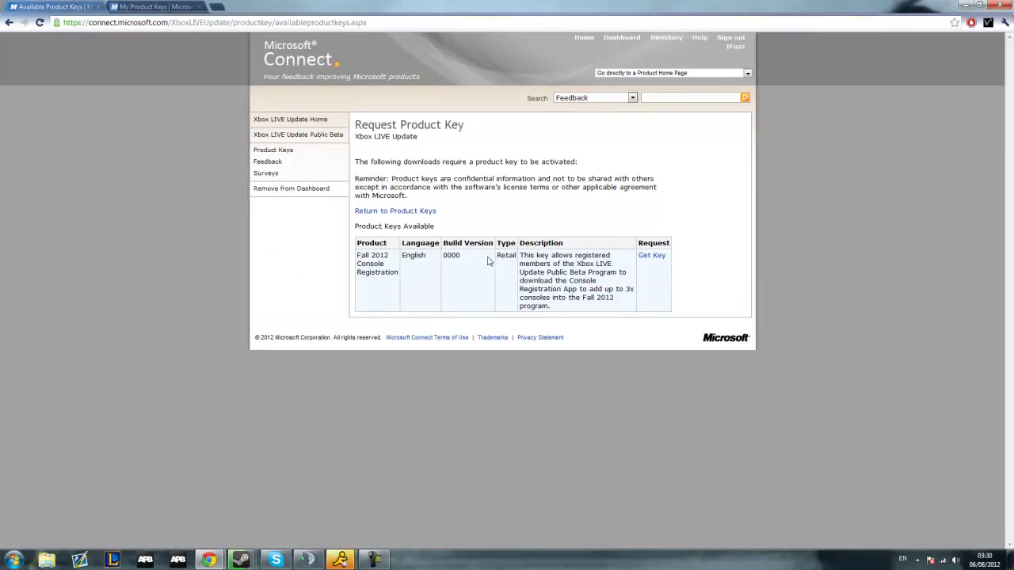
{"action": "left_click", "coordinate": [651, 258]}
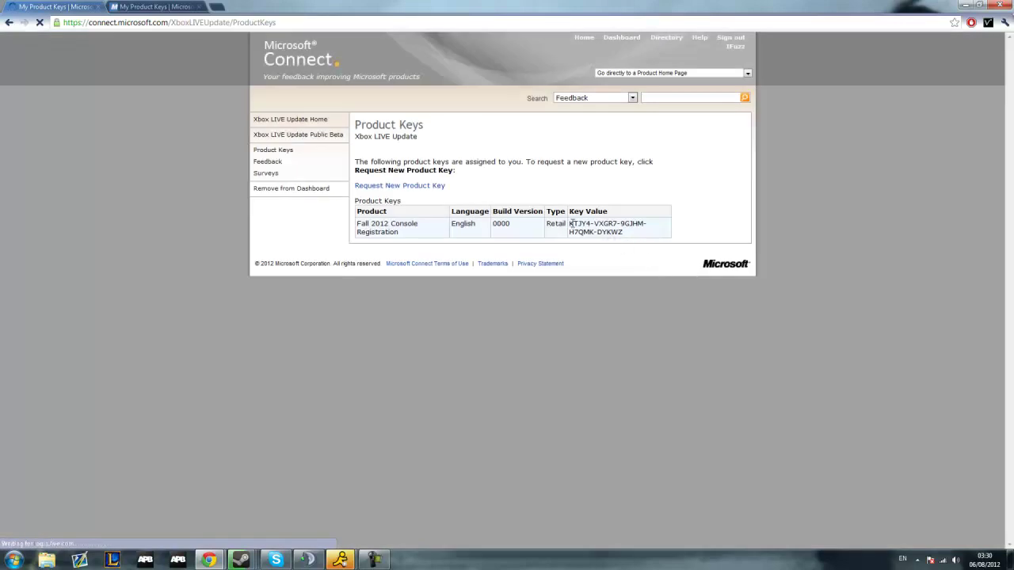
{"action": "left_click_drag", "start_coordinate": [570, 224], "coordinate": [646, 235]}
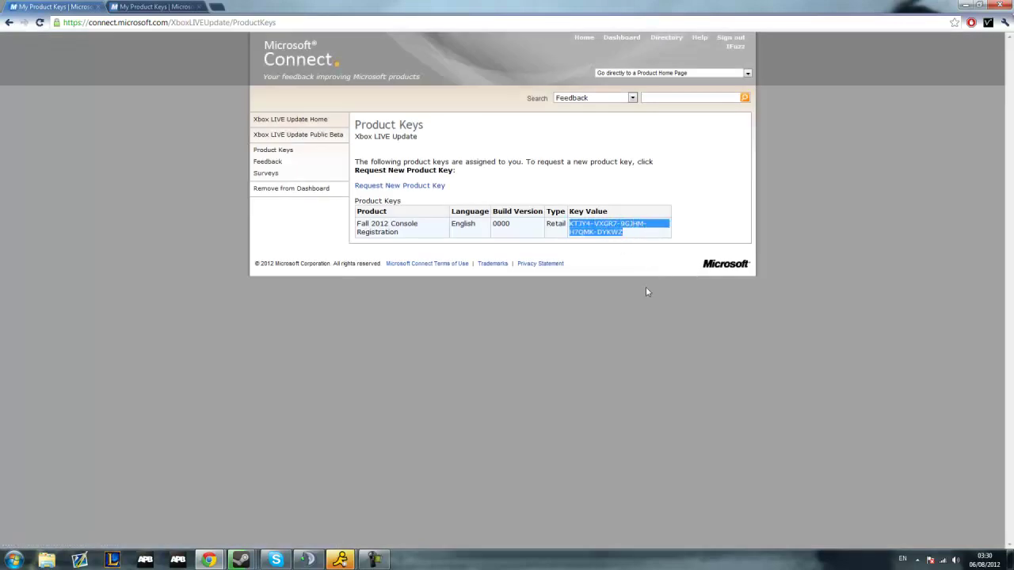